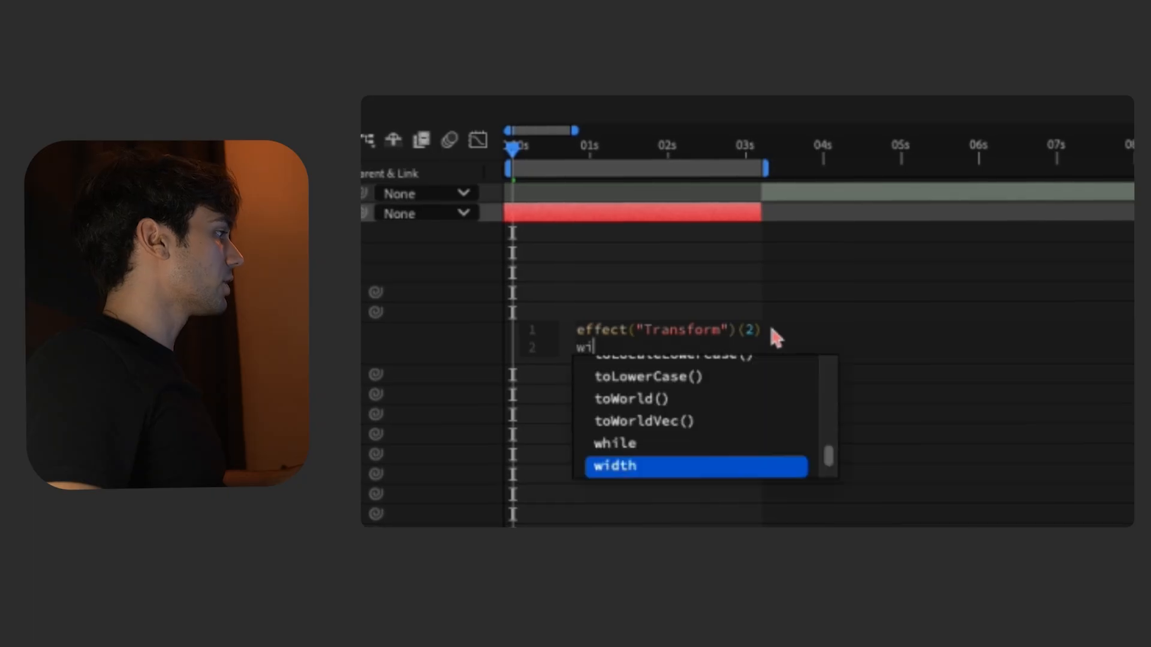
Add wiggle(3,68) to the Transform effect's Position expression and preview the shake from the start of the composition.
text(gle(3,68)
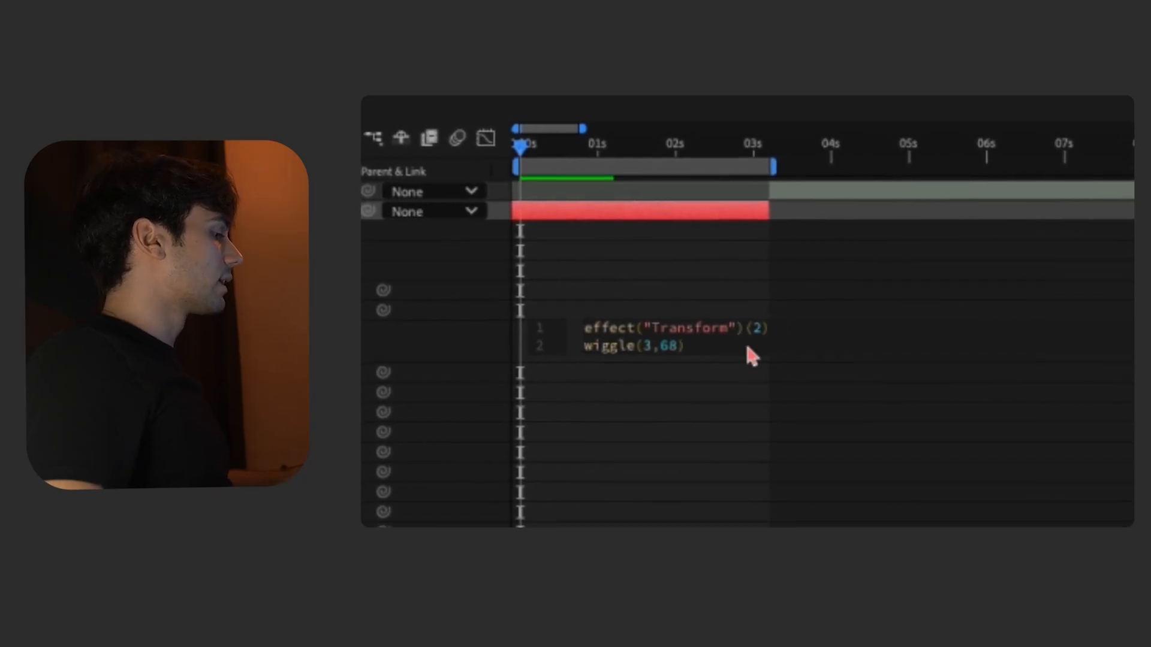
click(641, 250)
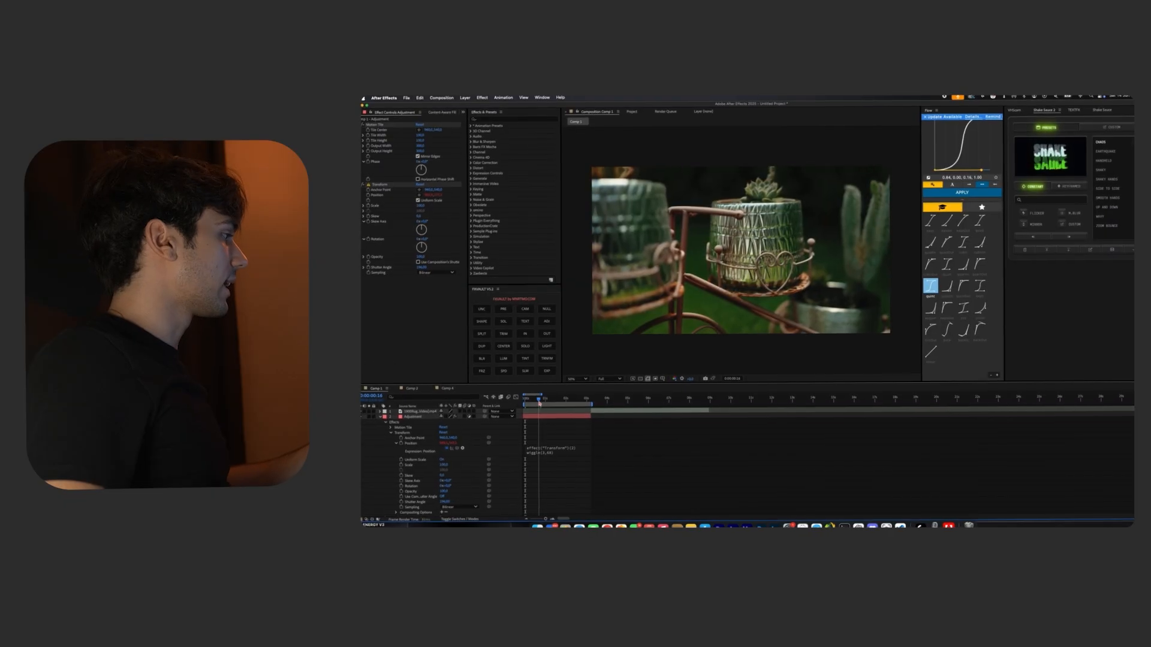
drag(539, 403, 524, 403)
key(space)
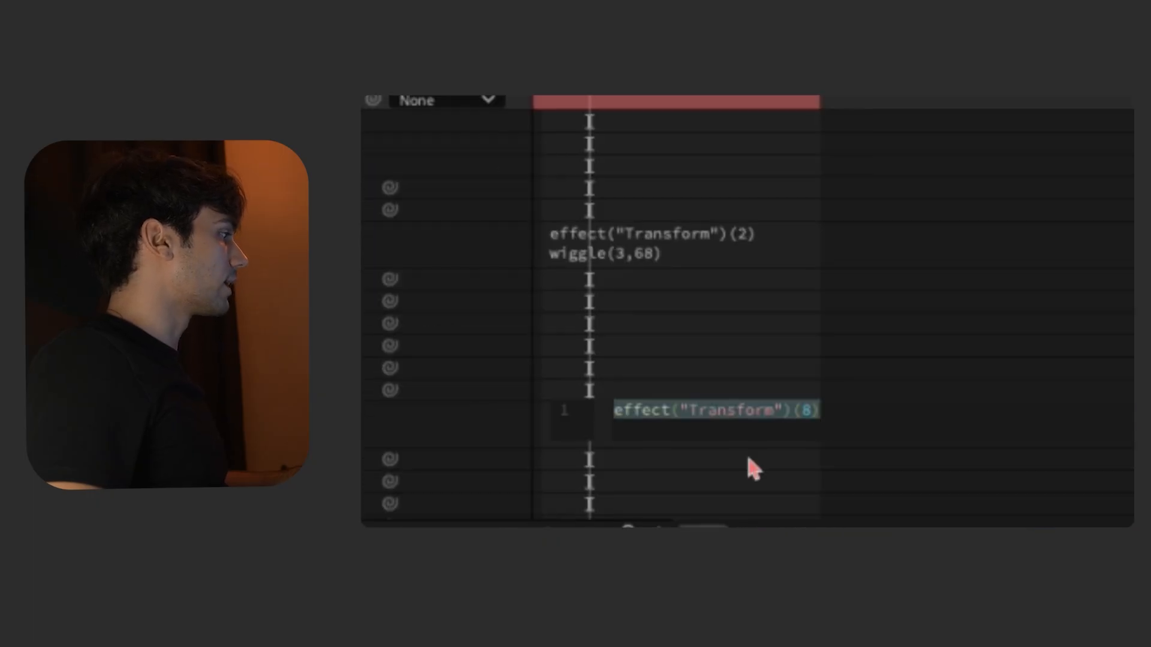
Add a wiggle expression to the Transform effect's Rotation and set the Position wiggle's amplitude to 150.
key(Return)
text(wiggle)
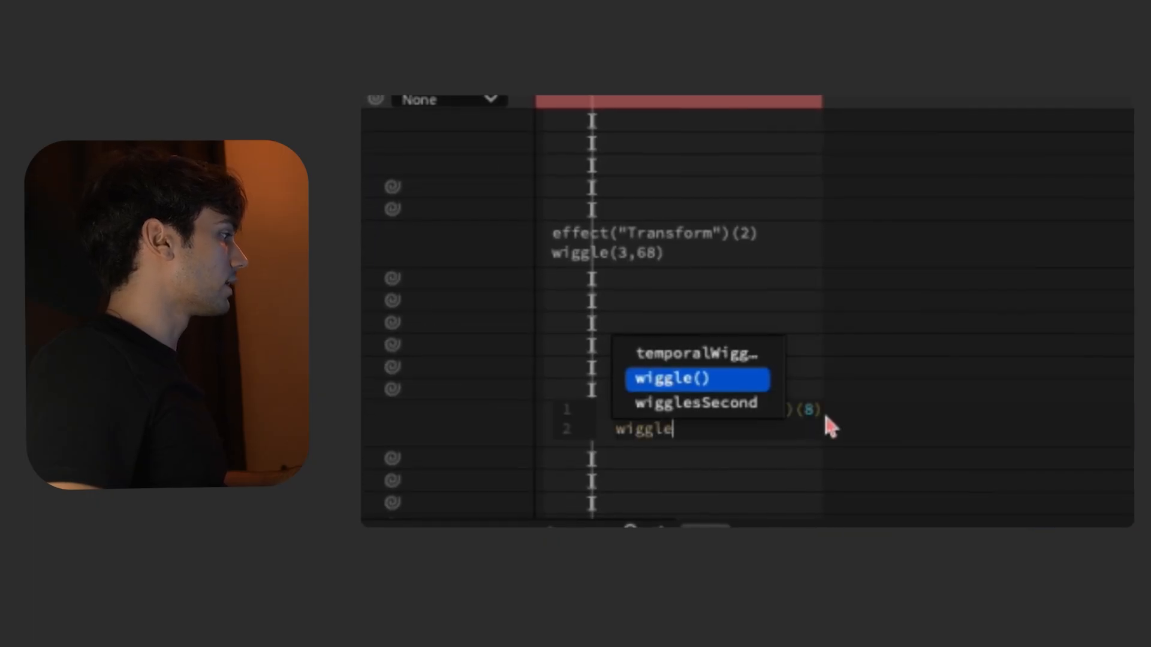
key(Return)
text(150))
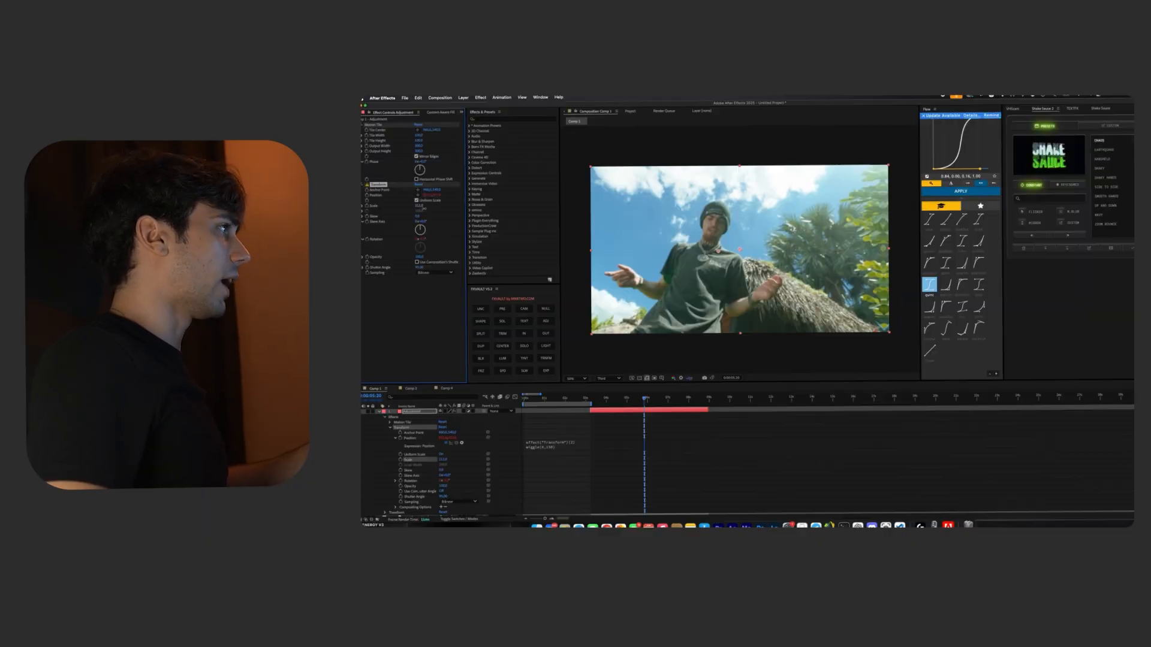
click(587, 400)
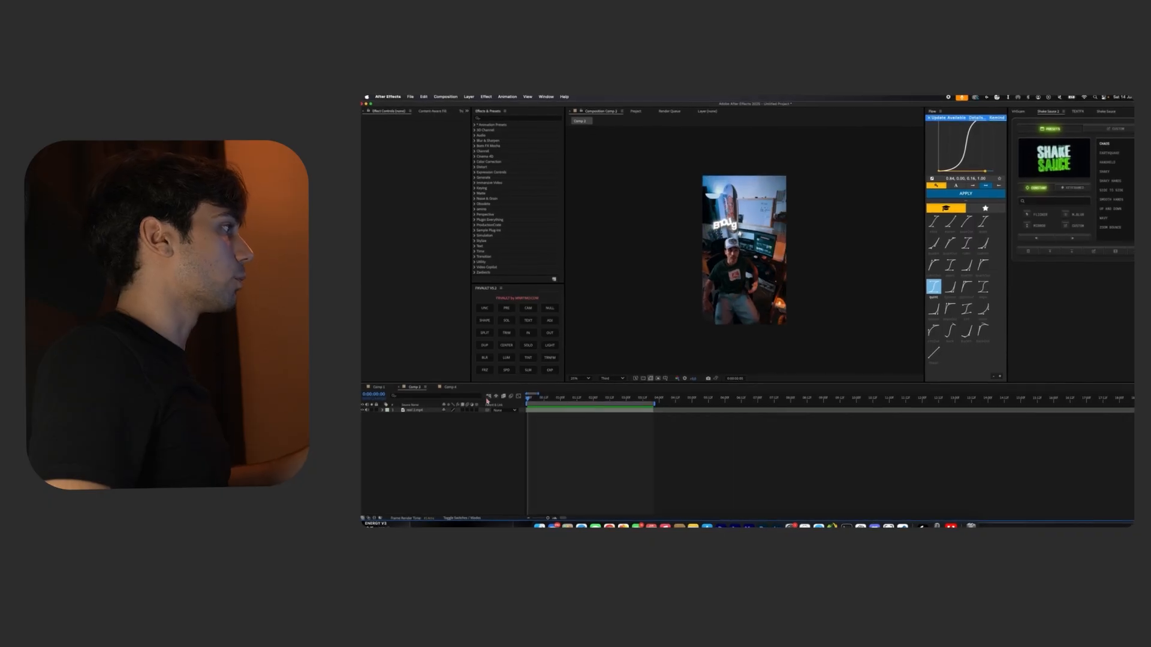
Add an adjustment layer with Transform and Motion Tile effects in Comp 2, placing Transform below Motion Tile.
click(549, 319)
click(549, 357)
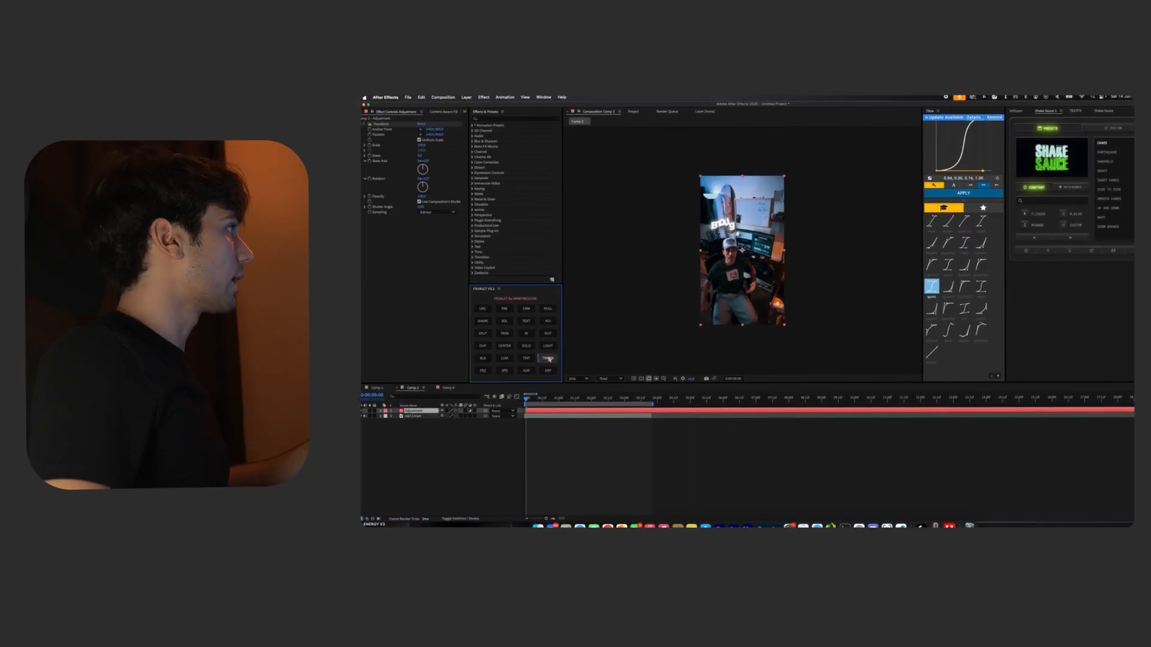
text(motion tile)
key(Return)
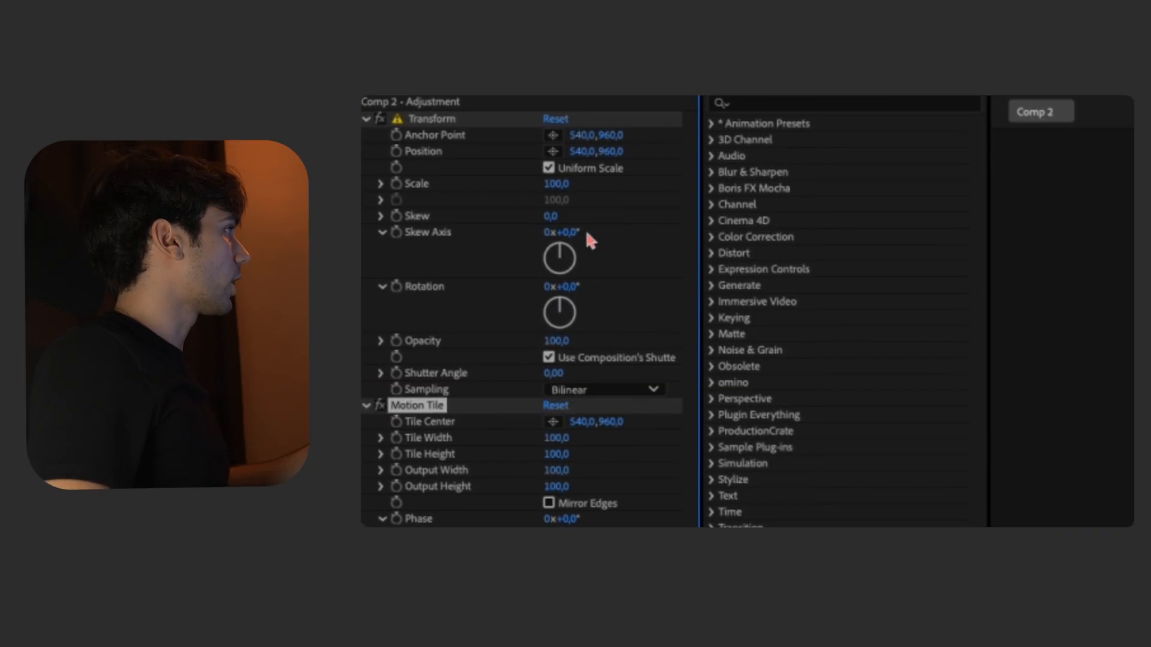
drag(455, 120, 459, 455)
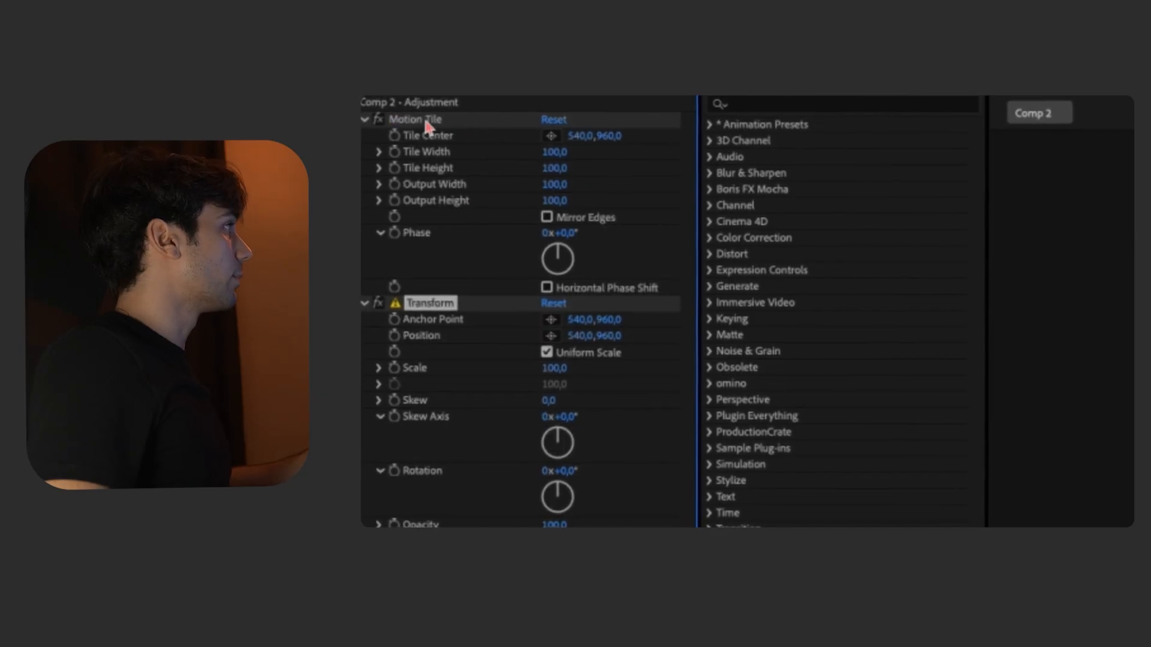
Set Motion Tile's Output Width and Output Height to 300 and enable Mirror Edges.
click(554, 185)
text(300)
key(Return)
click(554, 201)
text(300)
click(550, 220)
Turn off Use Composition's Shutter Angle in the Transform effect and raise its own Shutter Angle.
click(550, 501)
drag(555, 517, 601, 517)
drag(601, 389, 662, 396)
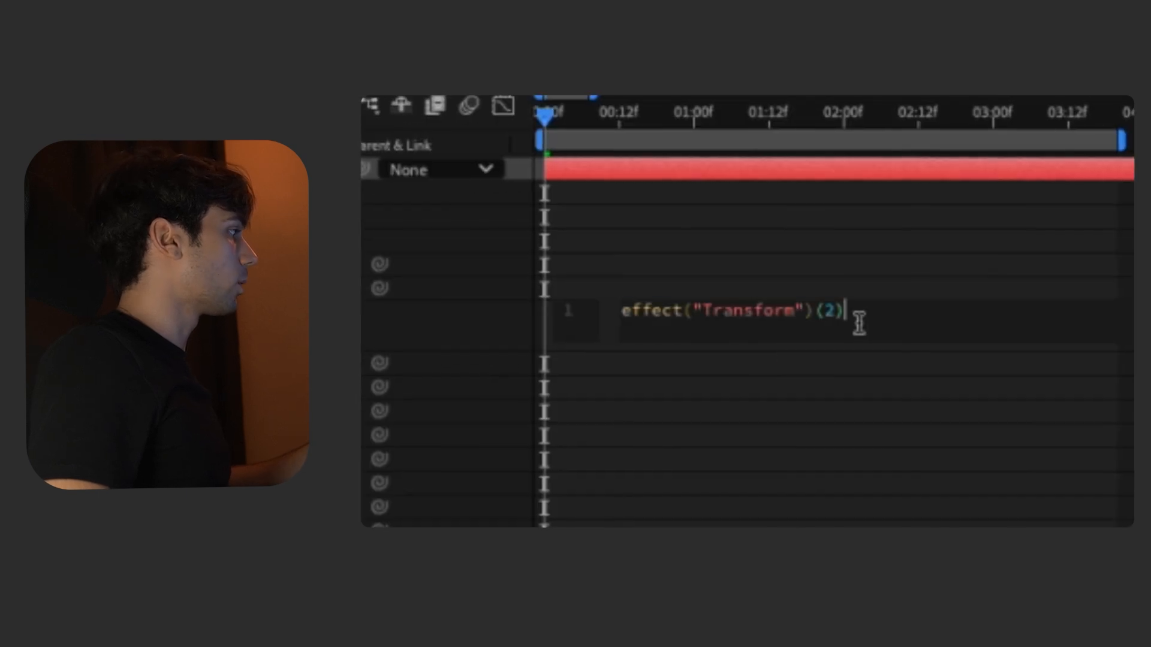
Add wiggle(1,26) on a second line of the Transform effect's Position expression and scrub through the result.
key(Return)
text(wiggle()
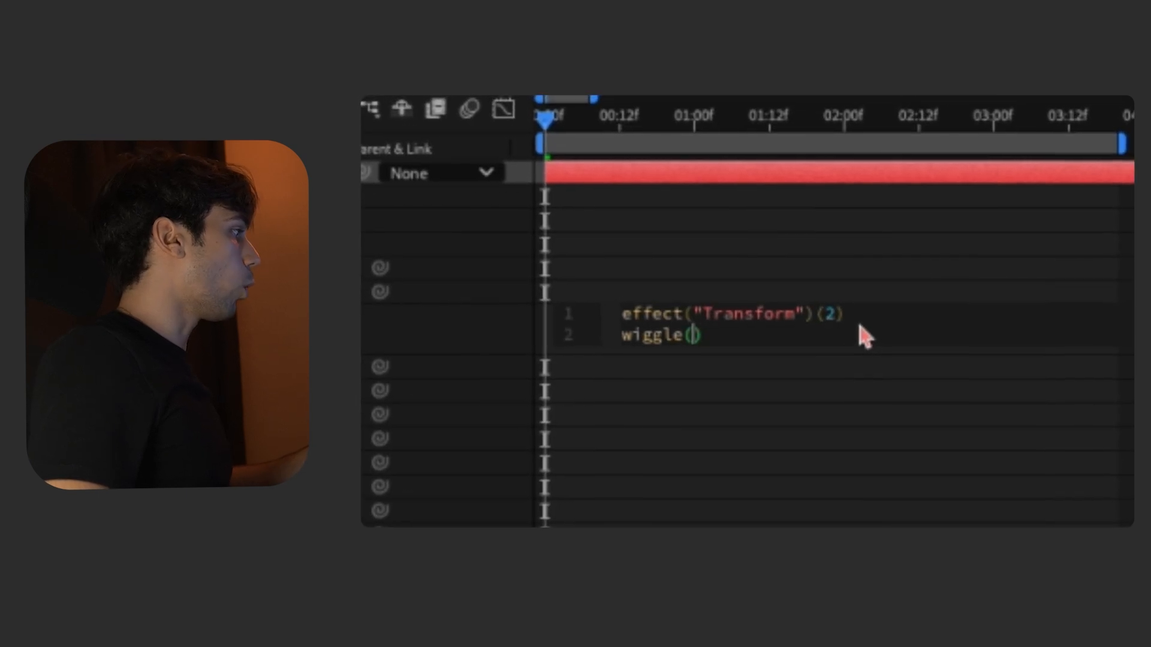
text(1,26)
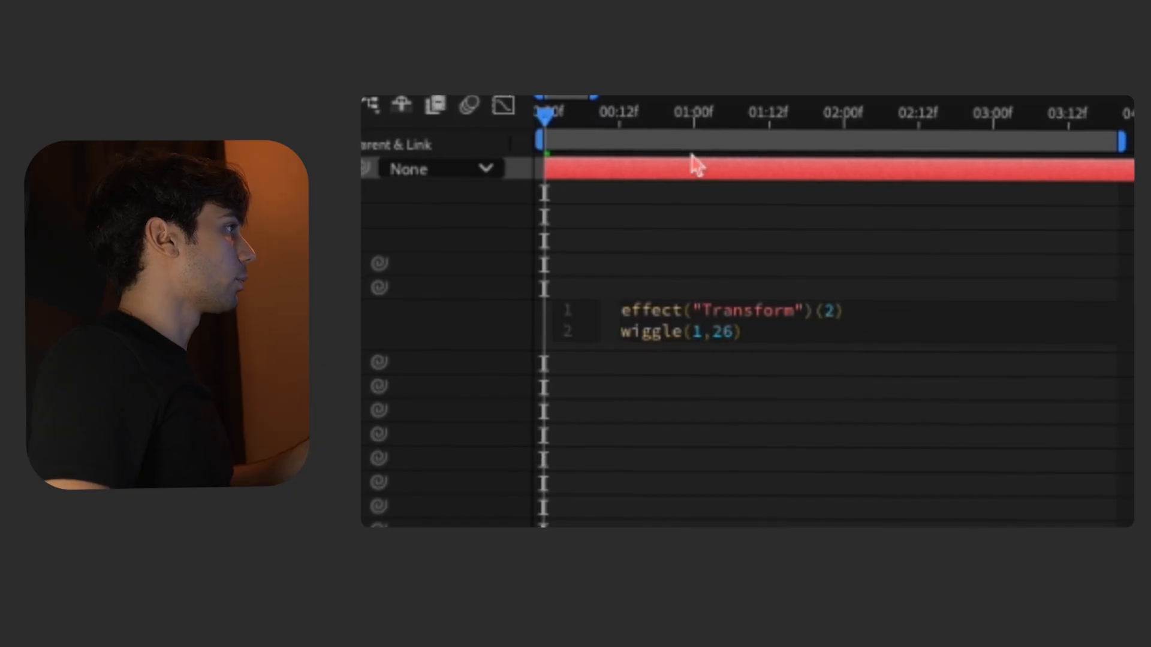
drag(589, 119, 664, 137)
Increase the Transform effect's Scale slightly and begin a second line in its Rotation expression.
drag(557, 401, 595, 412)
drag(422, 206, 426, 205)
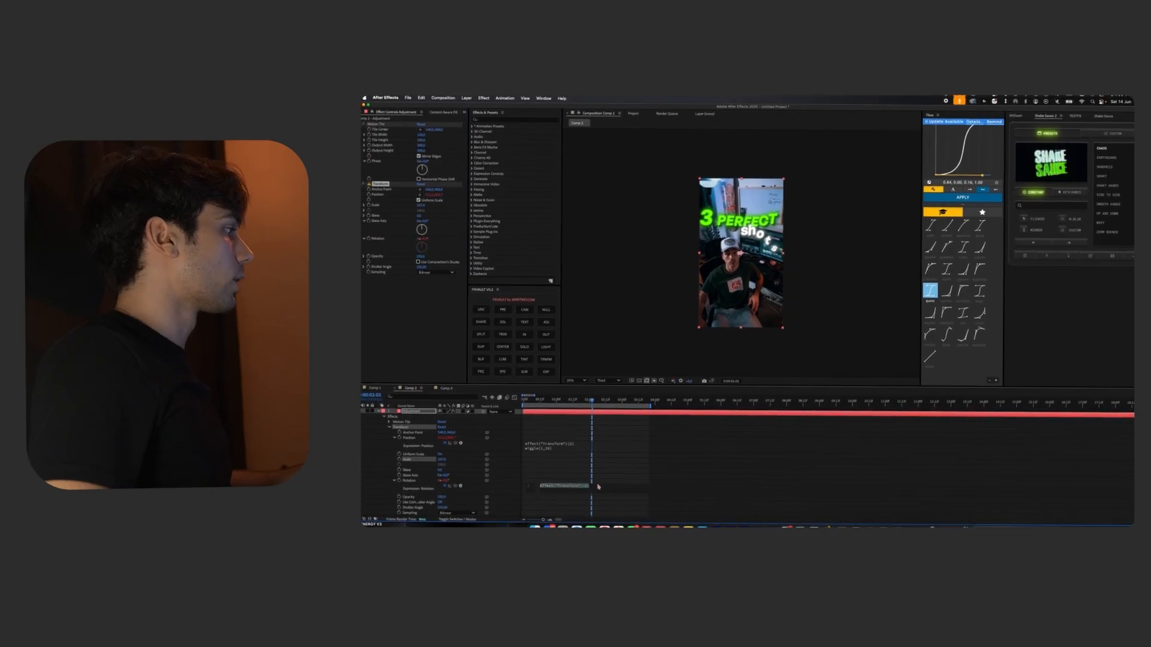
key(Return)
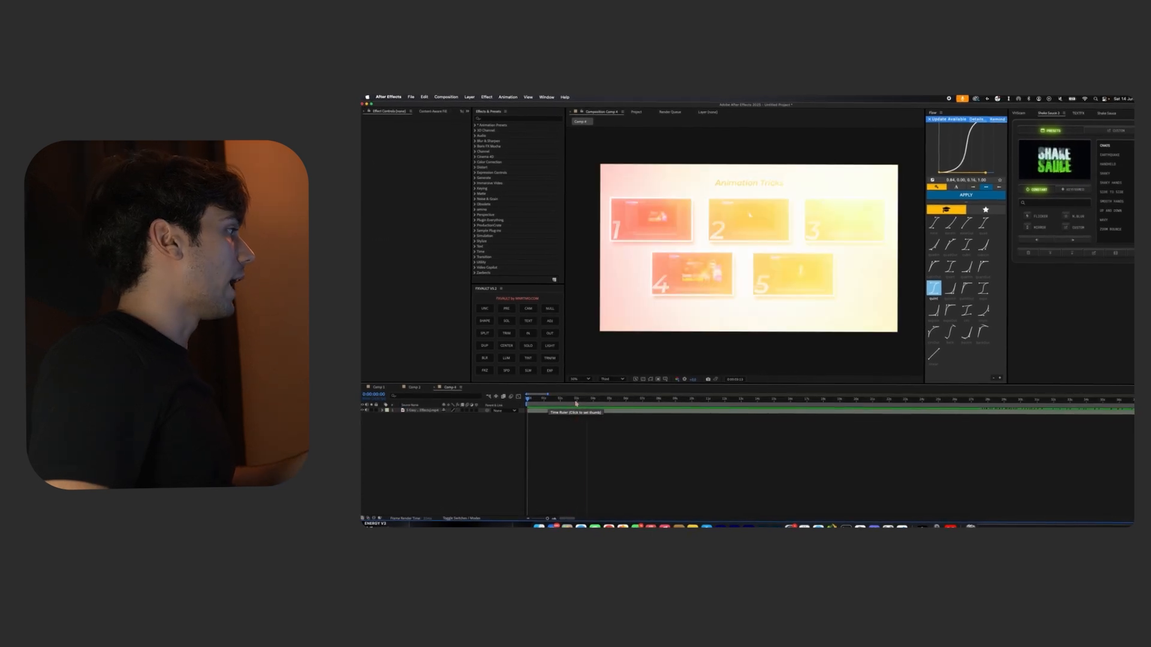
Play the Animation Tricks composition from its start to review the unshaken footage.
drag(570, 399, 522, 401)
click(544, 335)
key(space)
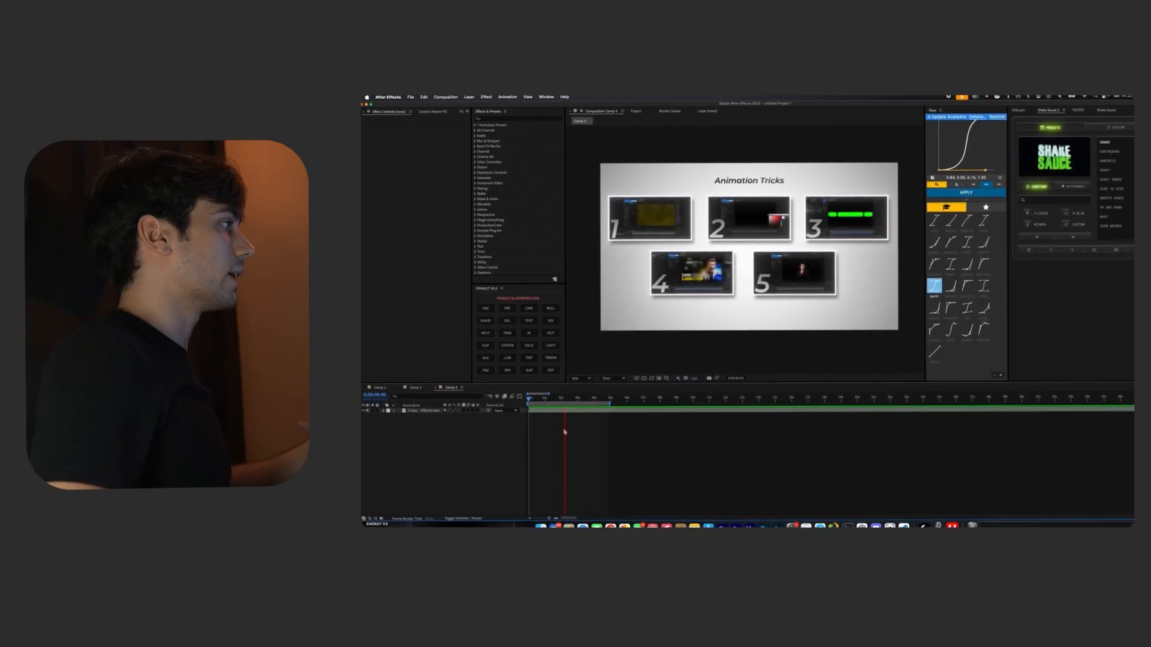
key(space)
Turn off Use Composition's Shutter Angle in the Transform effect and set the Shutter Angle to 97.
click(548, 411)
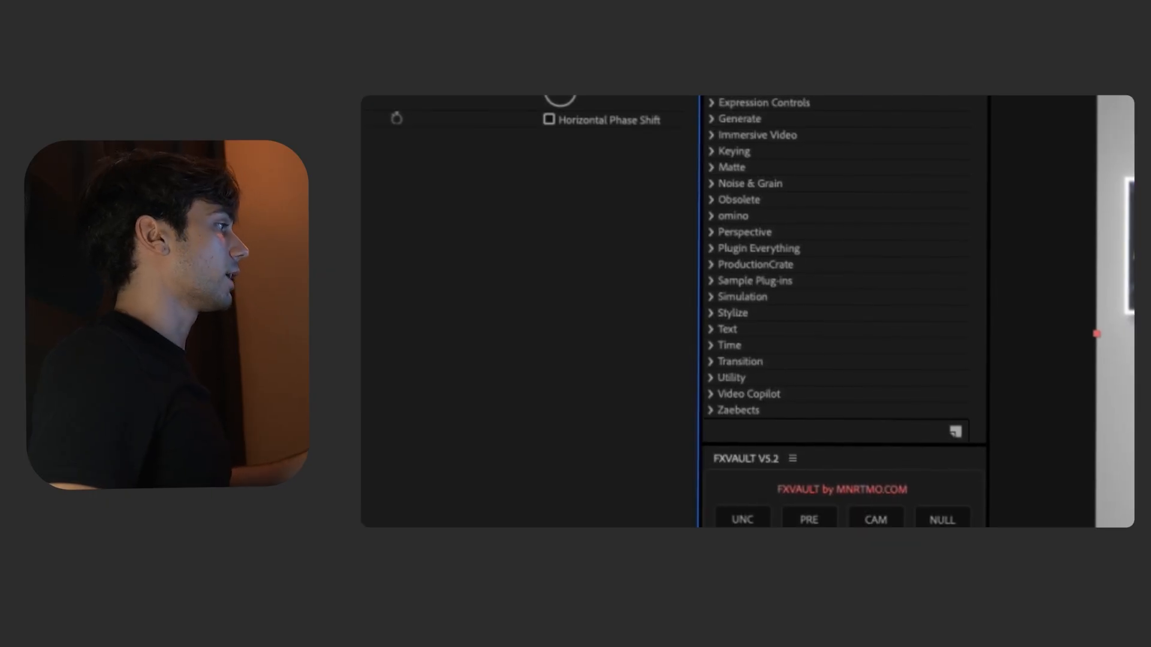
click(549, 375)
drag(558, 392, 626, 400)
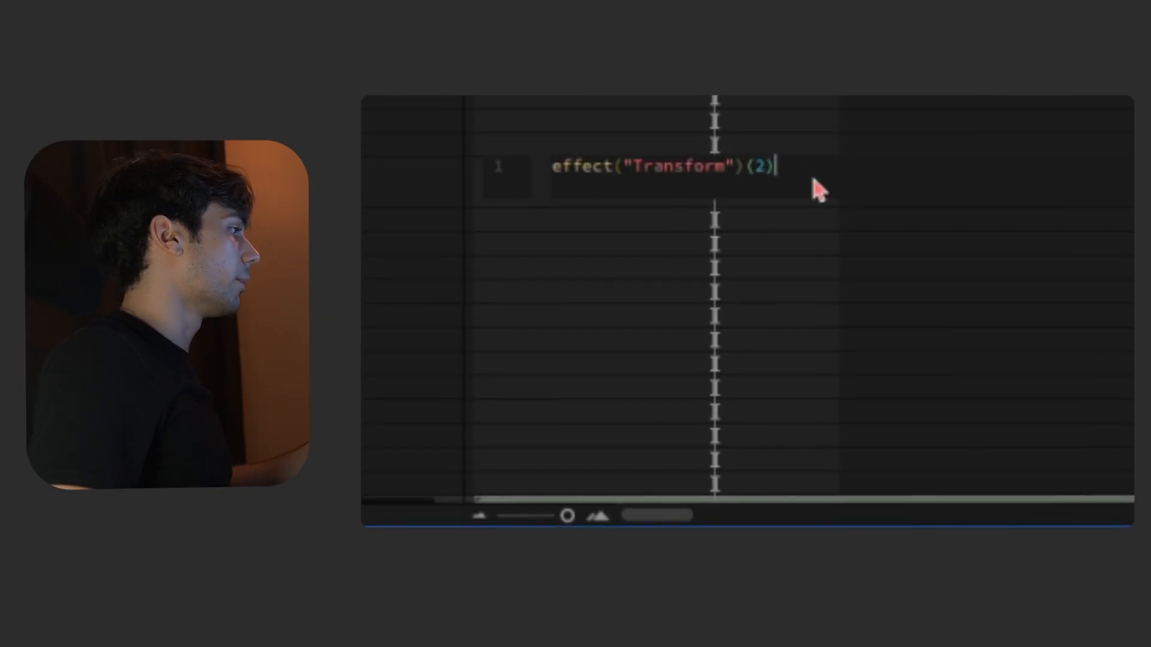
Add wiggle(1,15) to the Transform effect's Position expression and wiggle(1,0.6) to its Rotation expression.
text(wigg)
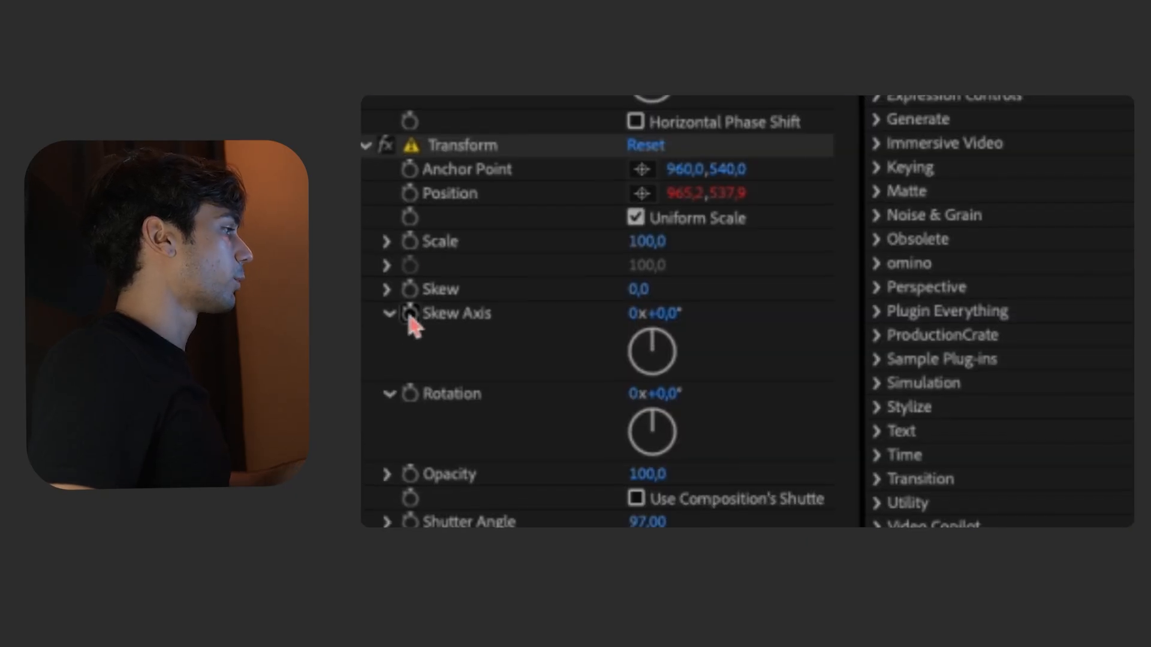
alt+click(410, 394)
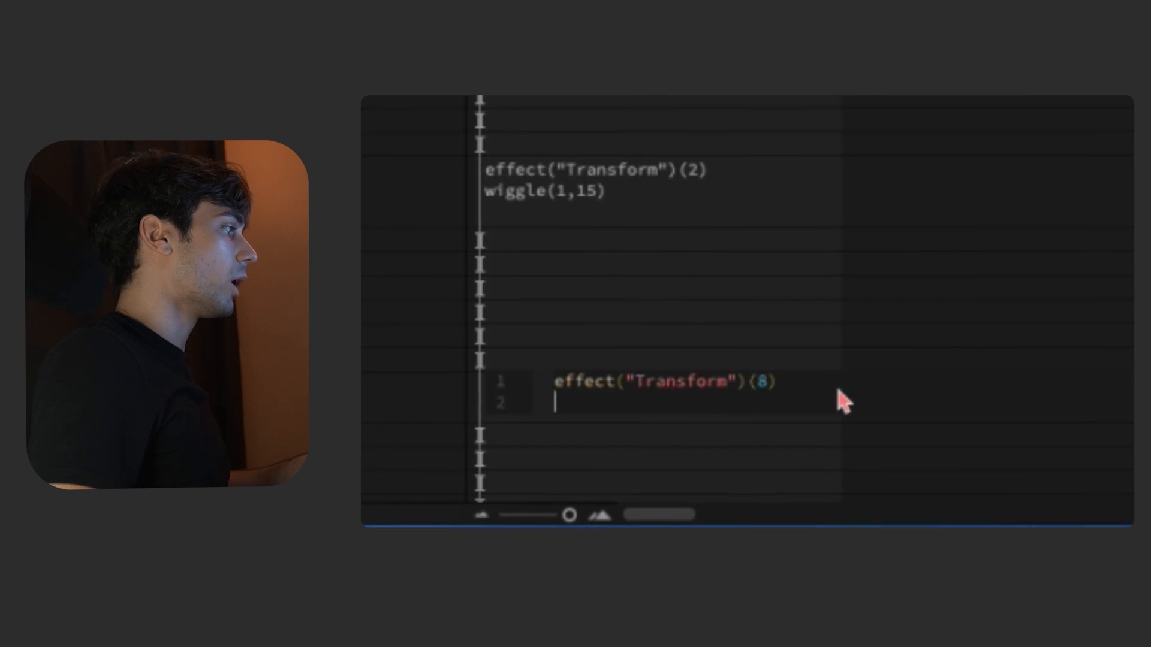
text(wiggle(1,0.6)
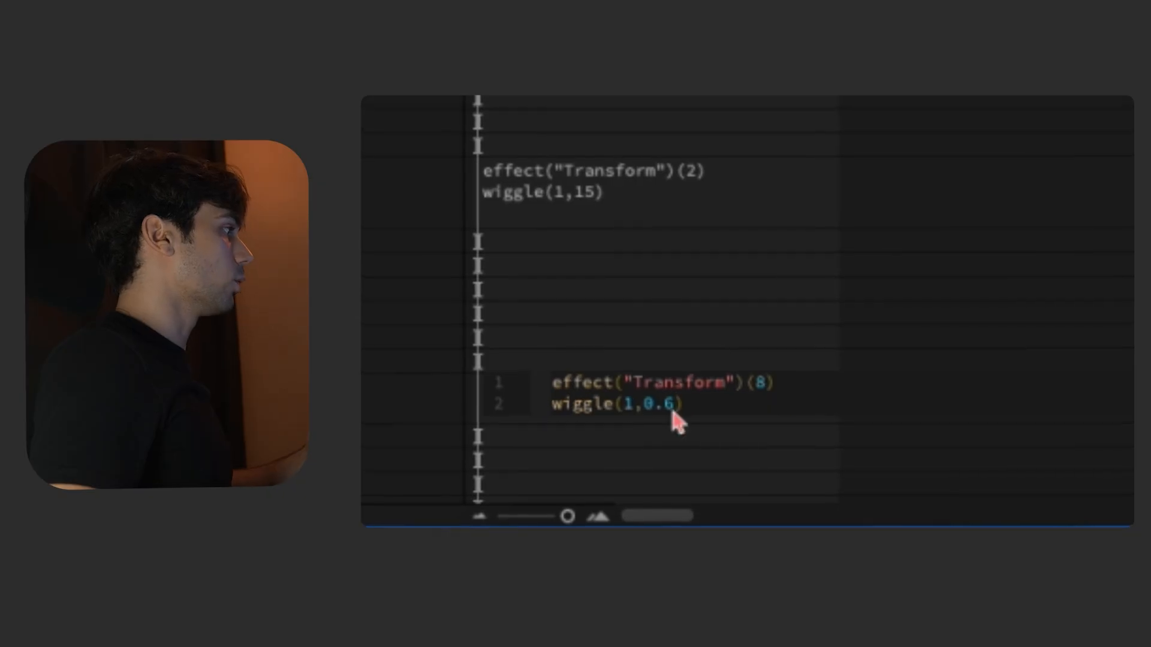
Inspect the Position wiggle expression and preview the shake from the start of the composition.
click(627, 182)
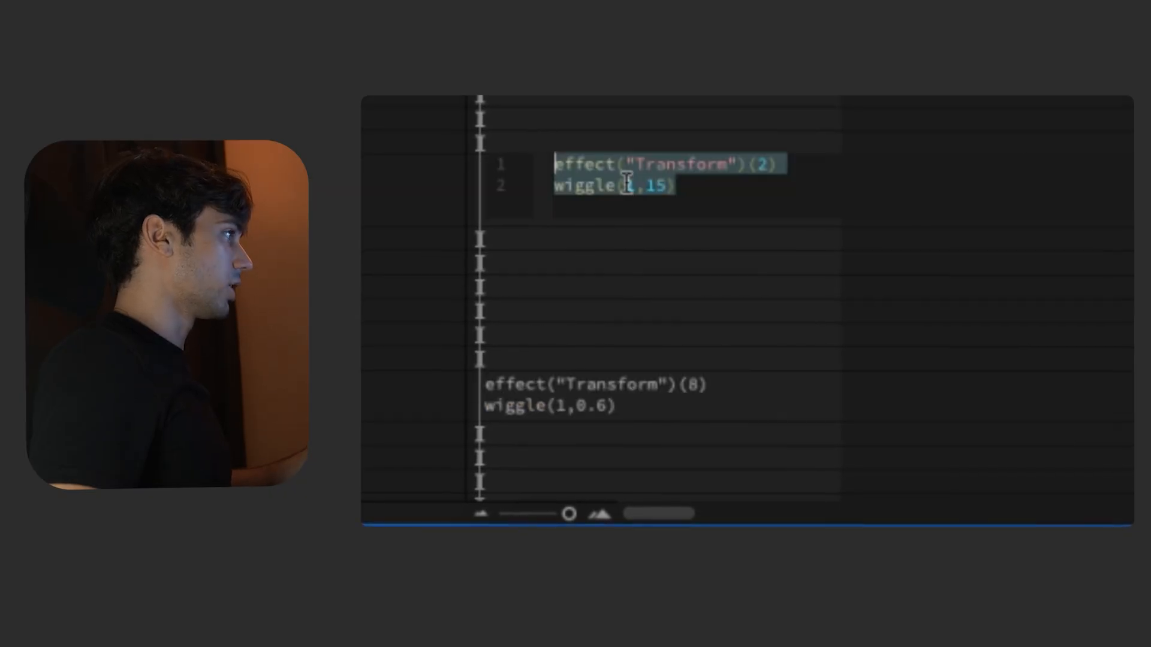
click(529, 396)
key(space)
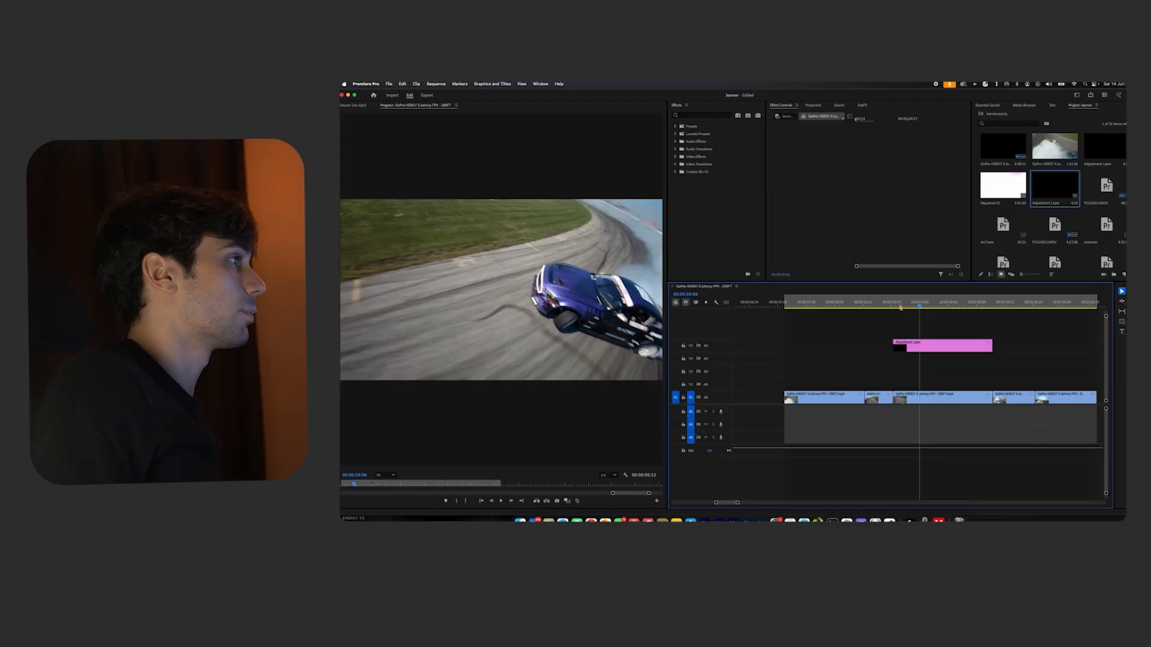
Switch to Premiere Pro, move the adjustment layer to the track directly above the drifting car clip and preview it.
drag(900, 308, 932, 342)
key(space)
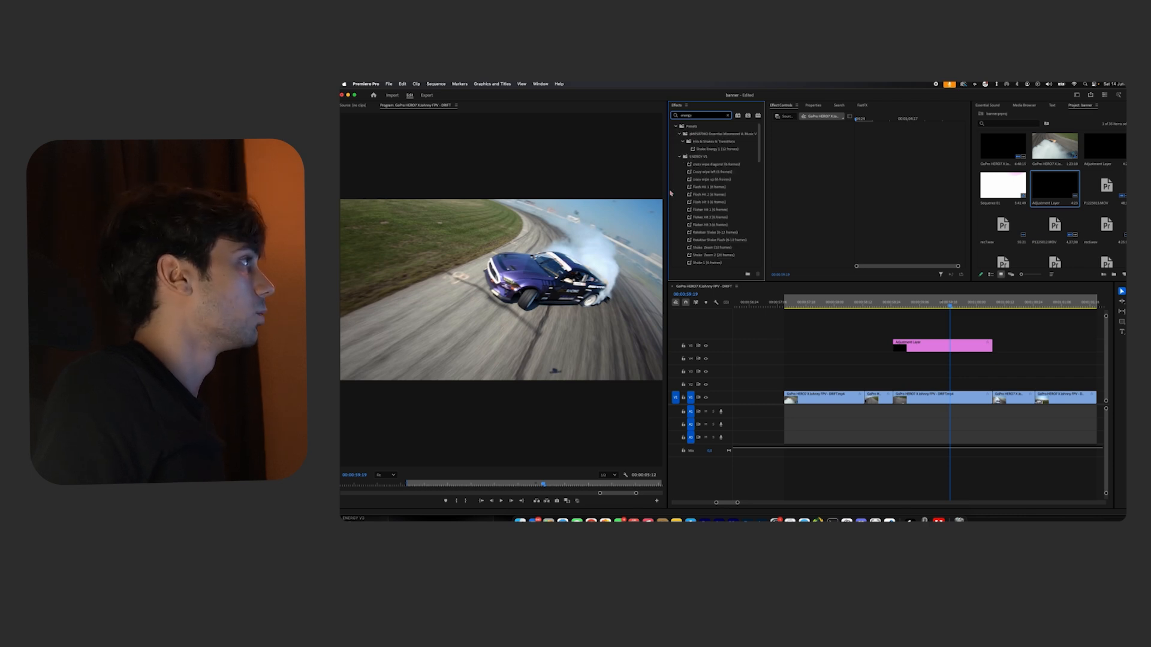
drag(913, 343, 913, 382)
click(873, 305)
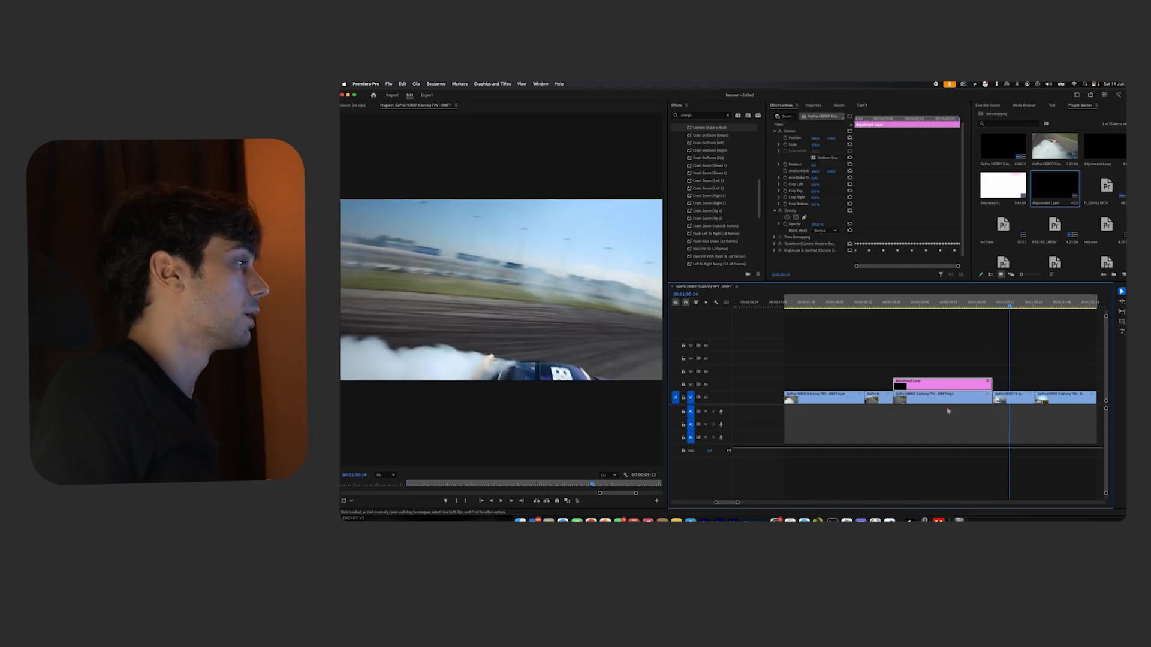
Delete the adjustment layer above the drifting car clip.
key(Delete)
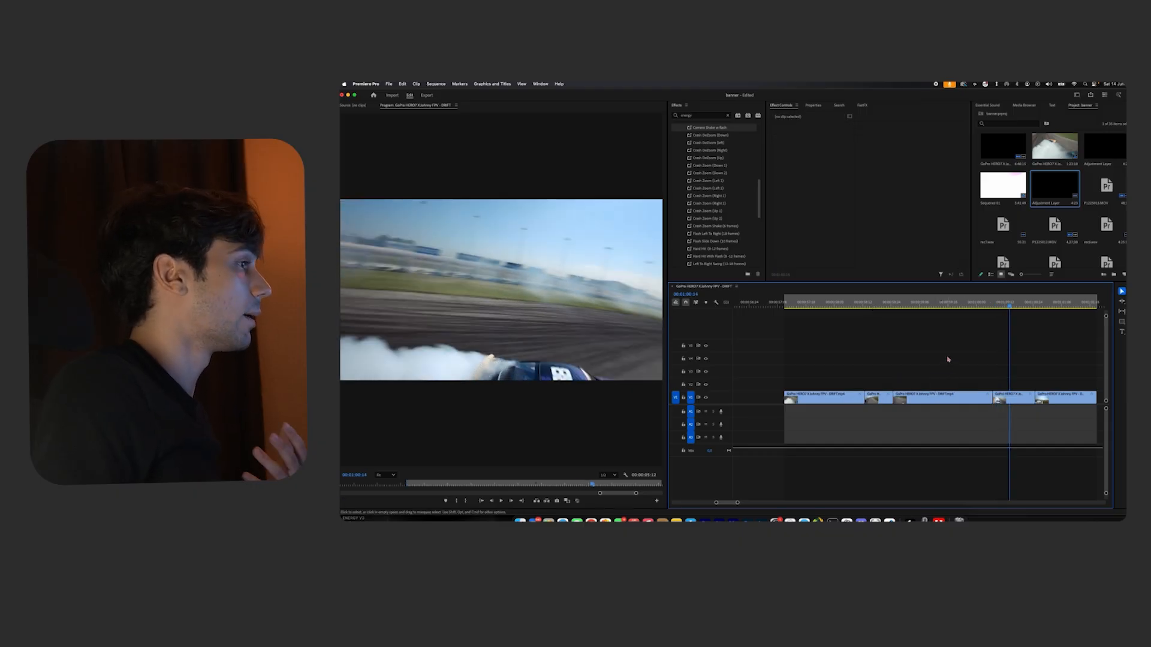